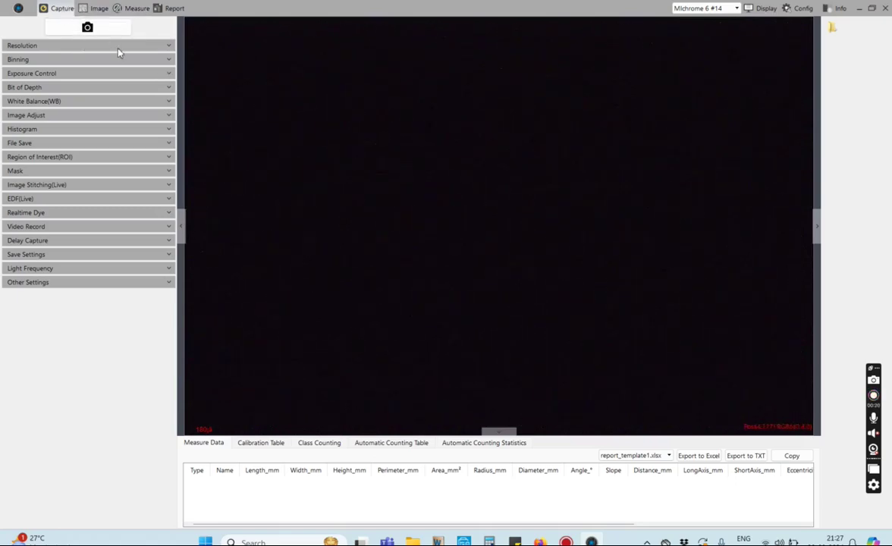
- Try longer exposure time and gain 412, then switch on Auto Exposure
{"action": "left_click", "coordinate": [92, 76]}
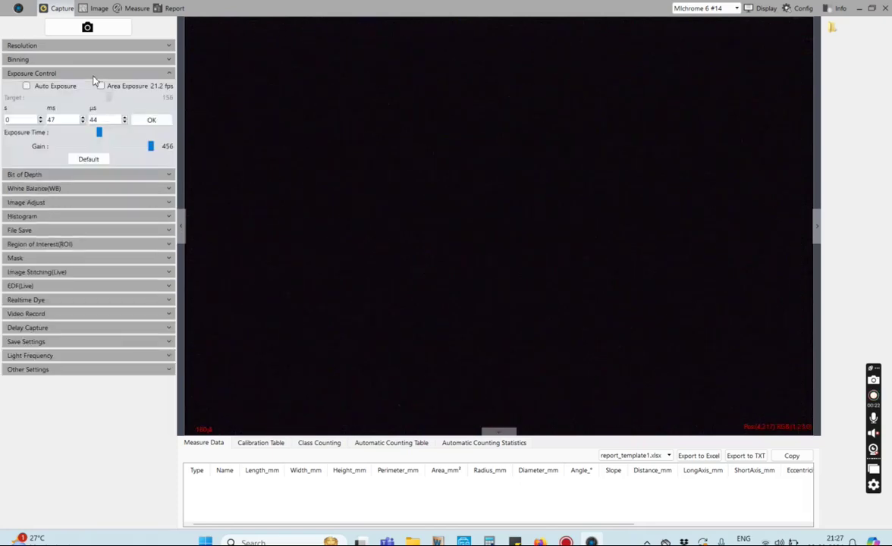
{"action": "mouse_move", "coordinate": [99, 132]}
{"action": "left_mouse_down"}
{"action": "mouse_move", "coordinate": [84, 134]}
{"action": "mouse_move", "coordinate": [103, 132]}
{"action": "left_mouse_up"}
{"action": "mouse_move", "coordinate": [151, 148]}
{"action": "left_mouse_down"}
{"action": "mouse_move", "coordinate": [103, 150]}
{"action": "mouse_move", "coordinate": [142, 146]}
{"action": "left_mouse_up"}
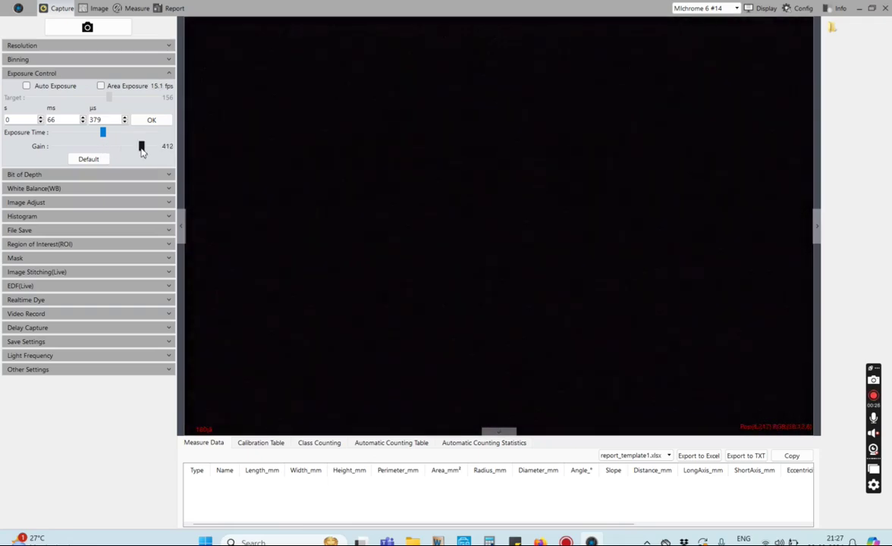
{"action": "left_click", "coordinate": [55, 85]}
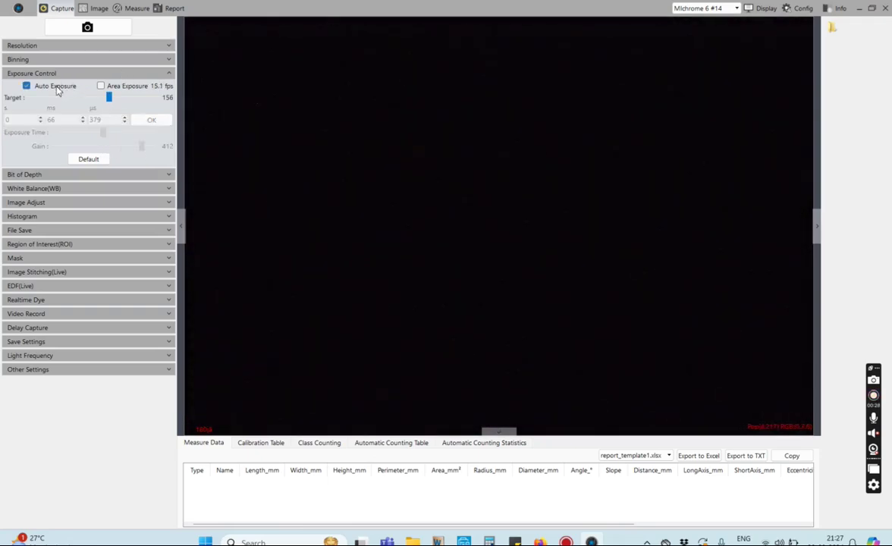
{"action": "left_click", "coordinate": [86, 74]}
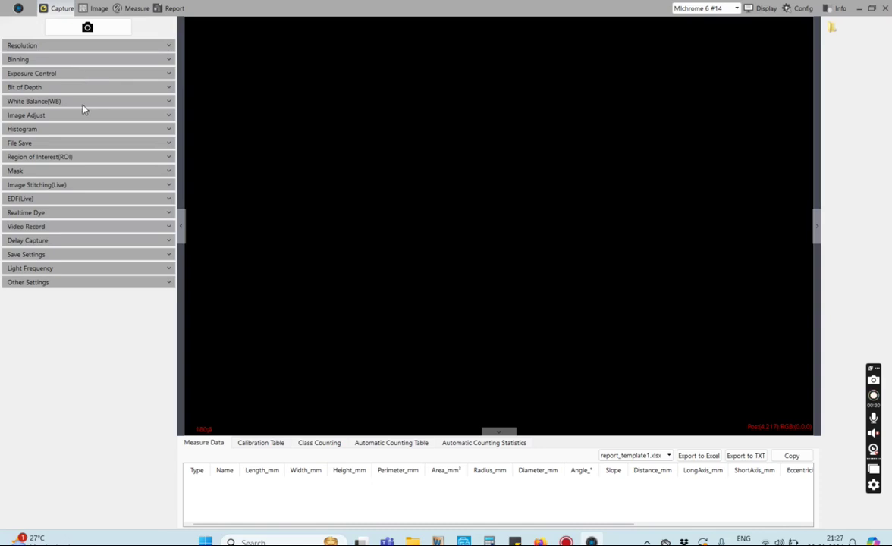
- Unlock and relock white balance so it recalculates to 5700K
{"action": "left_click", "coordinate": [78, 103]}
{"action": "left_click", "coordinate": [78, 104]}
{"action": "left_click", "coordinate": [64, 103]}
{"action": "left_click", "coordinate": [58, 114]}
{"action": "left_click", "coordinate": [59, 114]}
{"action": "left_click", "coordinate": [73, 105]}
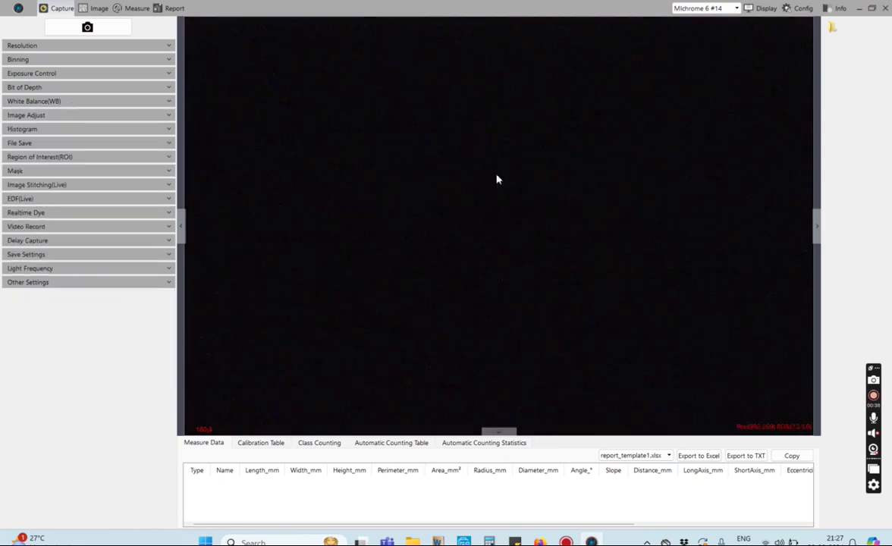
- Set the Image Adjust hue to 180, then expand the File Save options
{"action": "left_click", "coordinate": [73, 116]}
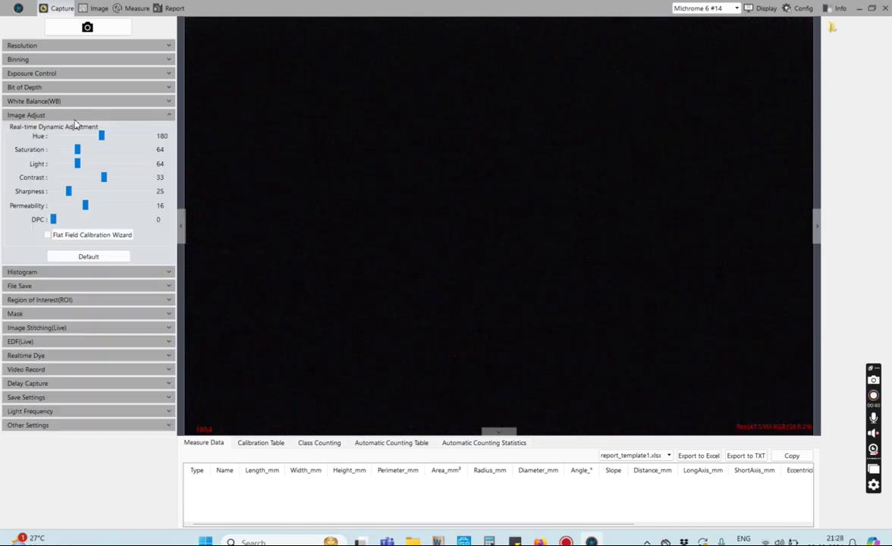
{"action": "left_click_drag", "start_coordinate": [83, 139], "coordinate": [73, 130]}
{"action": "left_click", "coordinate": [102, 136]}
{"action": "left_click", "coordinate": [98, 117]}
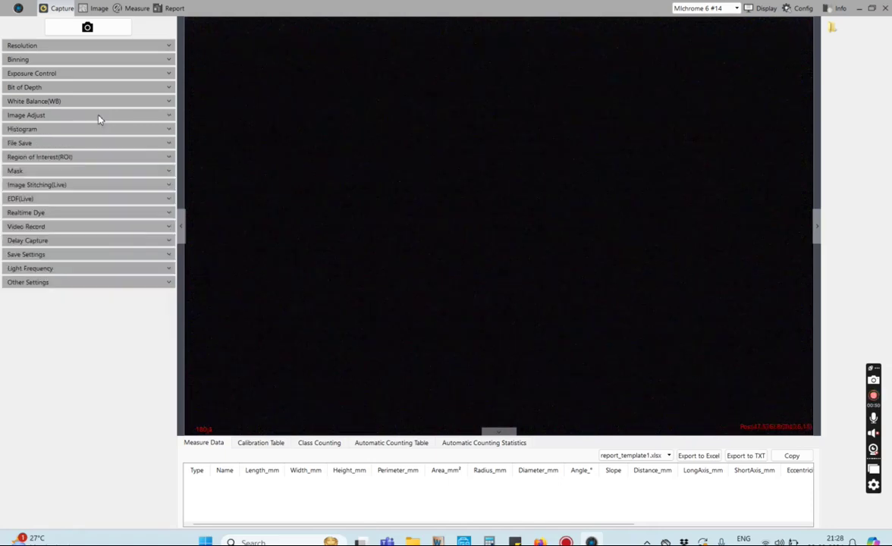
{"action": "left_click", "coordinate": [53, 144]}
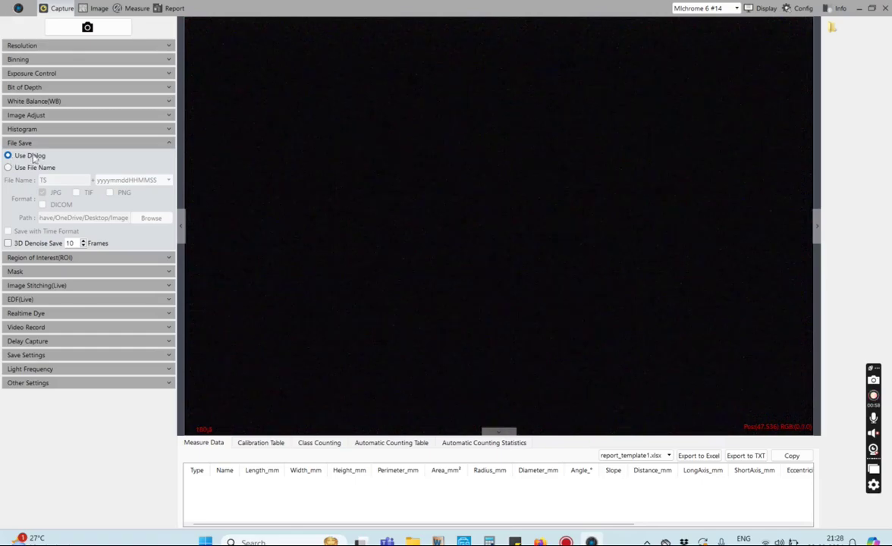
- Cancel a test snapshot's Save As dialog and switch File Save to Use File Name (TS+timestamp JPG)
{"action": "left_click", "coordinate": [87, 28]}
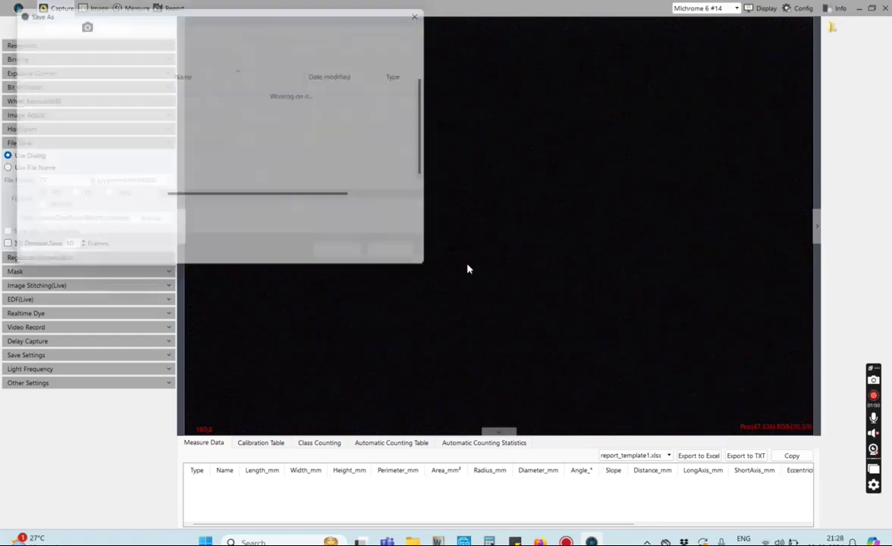
{"action": "left_click", "coordinate": [427, 9]}
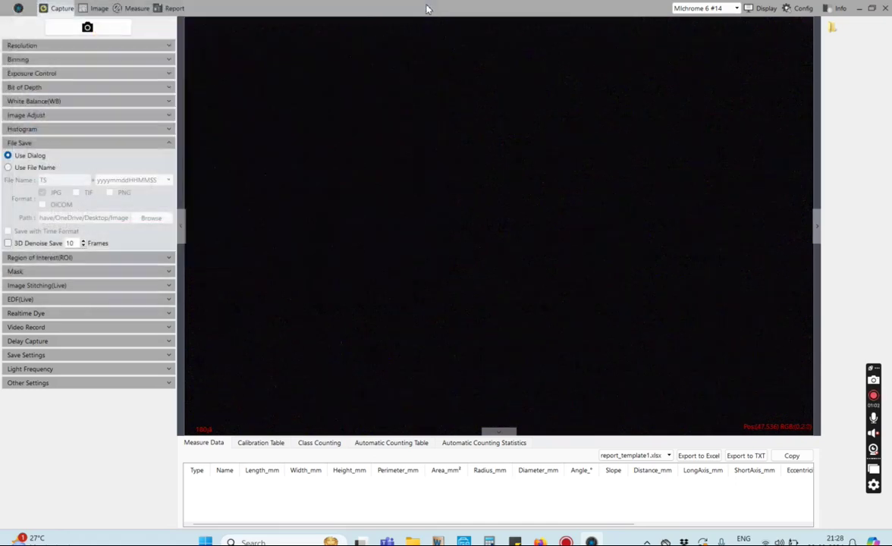
{"action": "left_click", "coordinate": [30, 169]}
{"action": "left_click", "coordinate": [90, 219]}
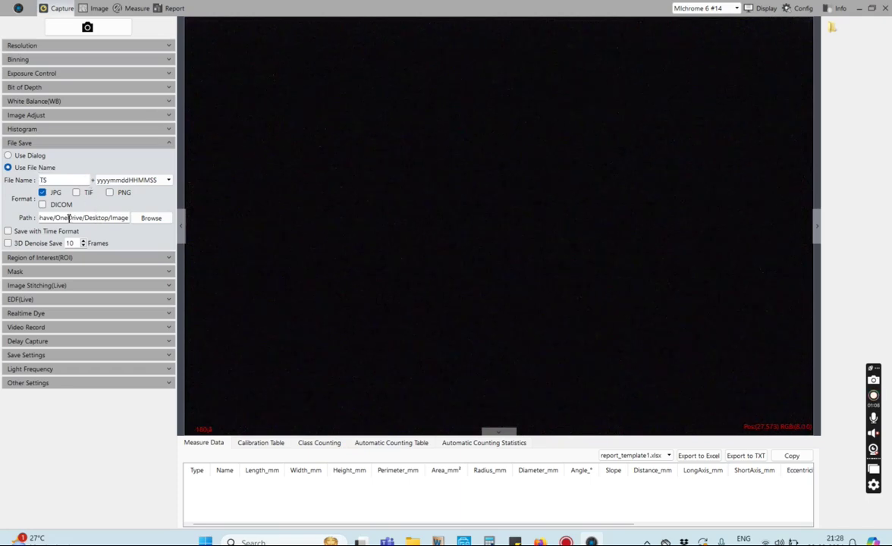
{"action": "left_click_drag", "start_coordinate": [97, 220], "coordinate": [143, 229]}
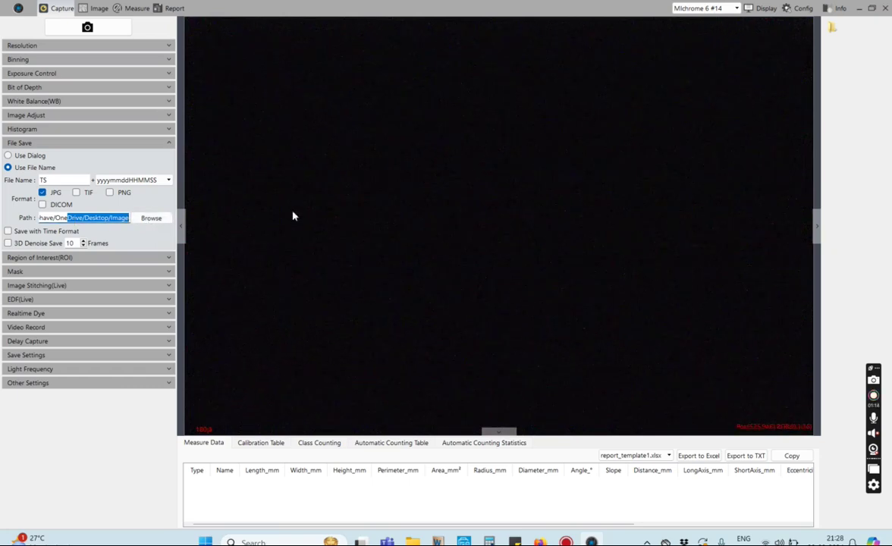
{"action": "left_click", "coordinate": [84, 144]}
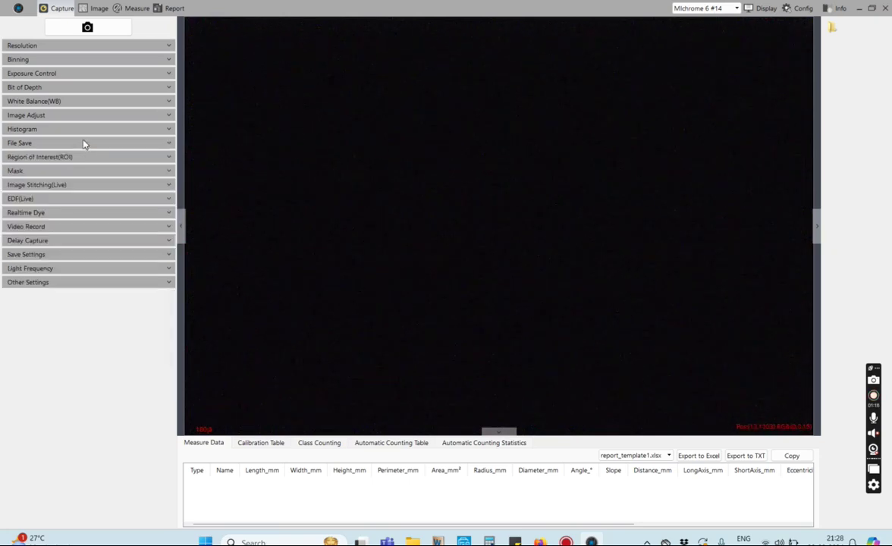
- Open 40x -1.jpg from the Desktop folder in the Image workspace
{"action": "left_click", "coordinate": [98, 9]}
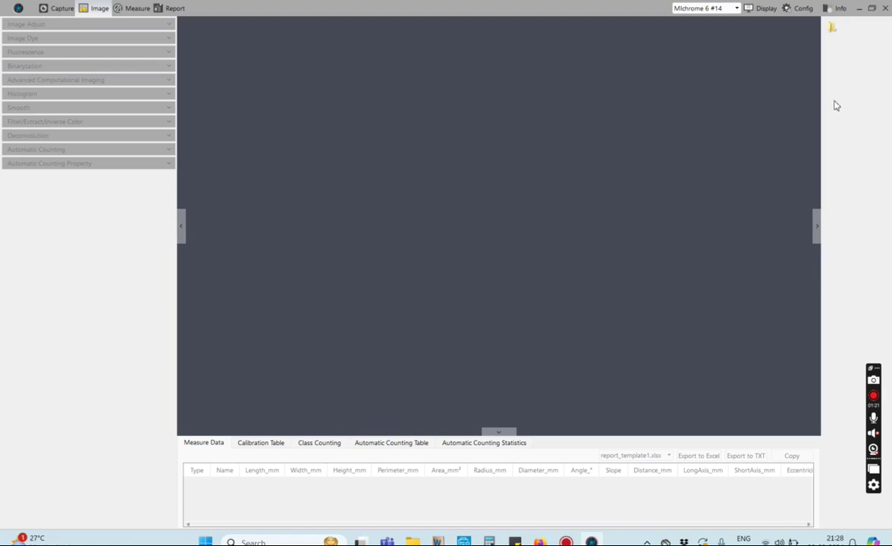
{"action": "left_click", "coordinate": [834, 33]}
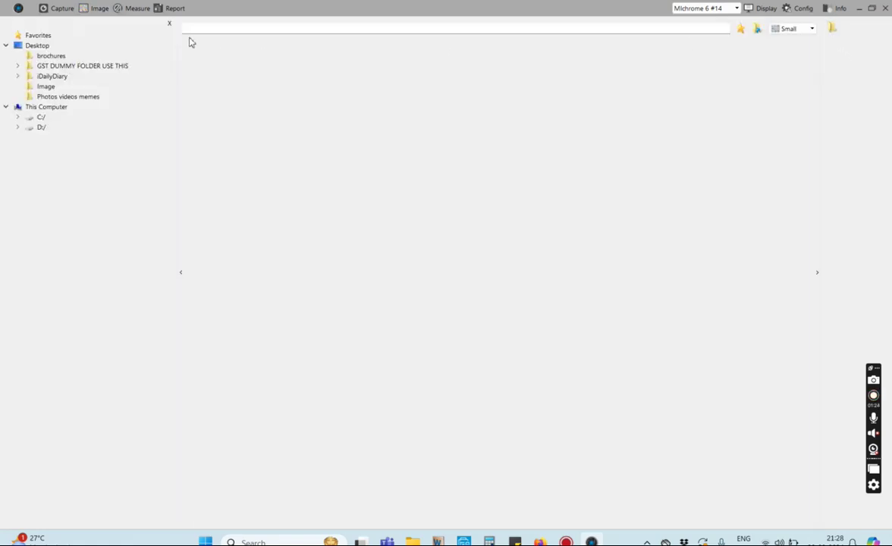
{"action": "left_click", "coordinate": [49, 46]}
{"action": "left_click", "coordinate": [449, 80]}
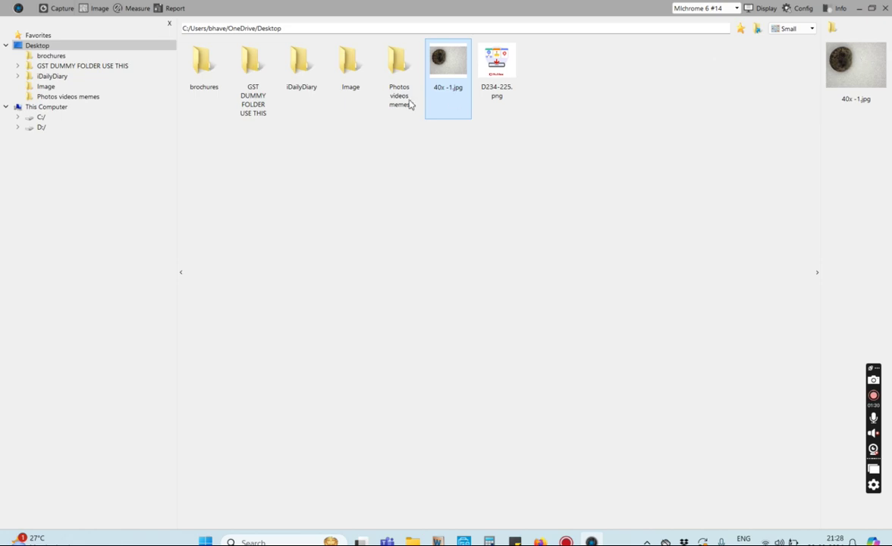
{"action": "double_click", "coordinate": [448, 83]}
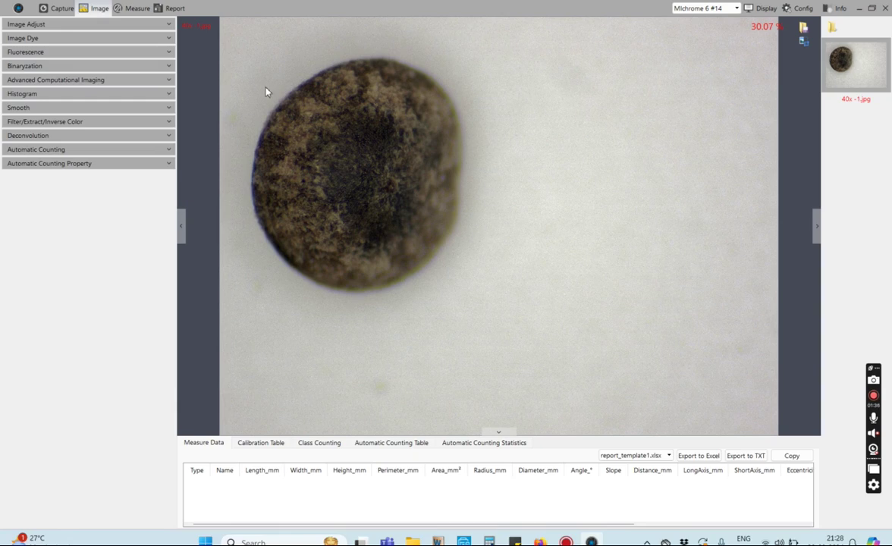
{"action": "left_click", "coordinate": [147, 25]}
{"action": "left_click_drag", "start_coordinate": [74, 38], "coordinate": [112, 36]}
{"action": "scroll", "coordinate": [88, 51], "scroll_direction": "up", "scroll_amount": 1}
{"action": "scroll", "coordinate": [80, 53], "scroll_direction": "down", "scroll_amount": 1}
{"action": "left_click", "coordinate": [90, 122]}
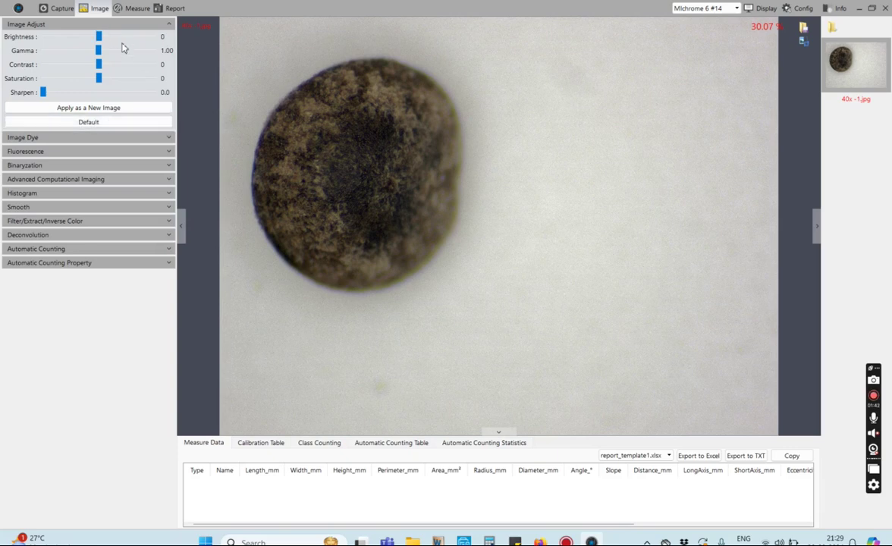
{"action": "left_click", "coordinate": [73, 137]}
{"action": "left_click", "coordinate": [84, 135]}
{"action": "left_click", "coordinate": [84, 23]}
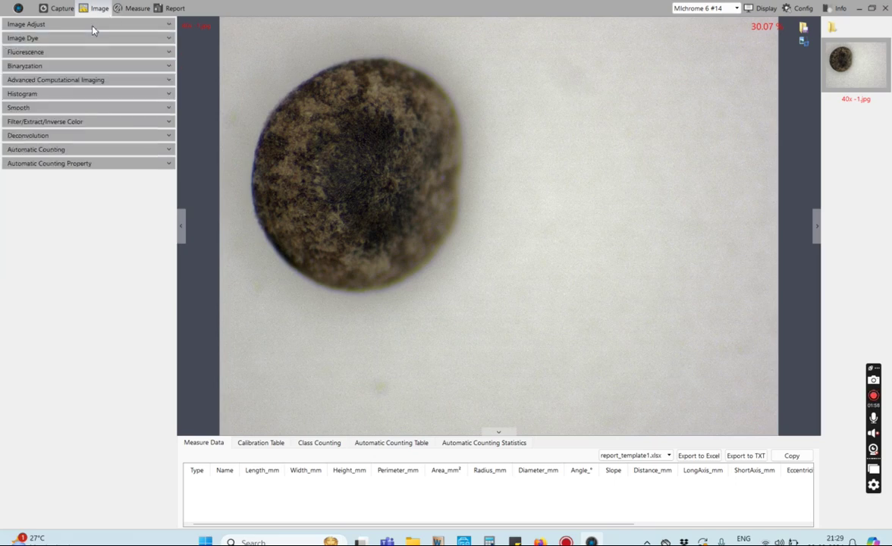
- Draw a length line across the specimen, logged as Line1: 0.3859 mm at 17.2415°
{"action": "left_click", "coordinate": [130, 10]}
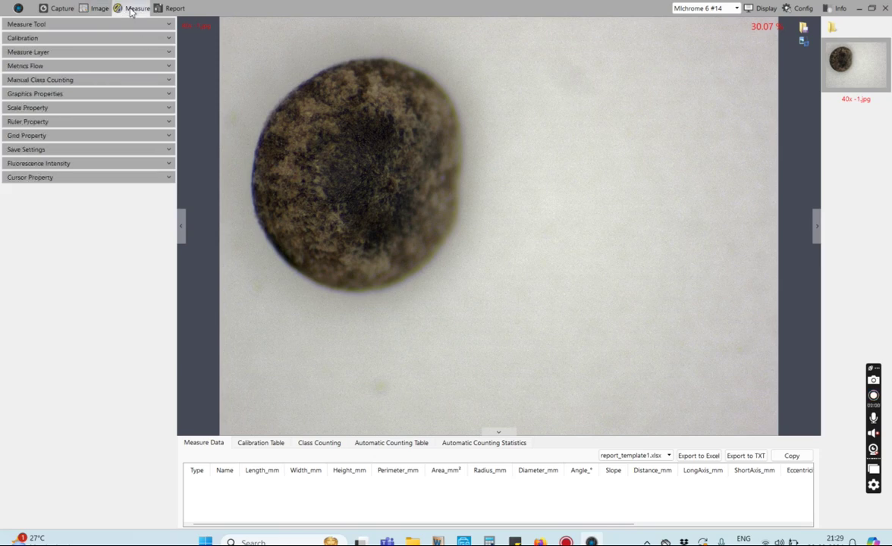
{"action": "left_click", "coordinate": [99, 22]}
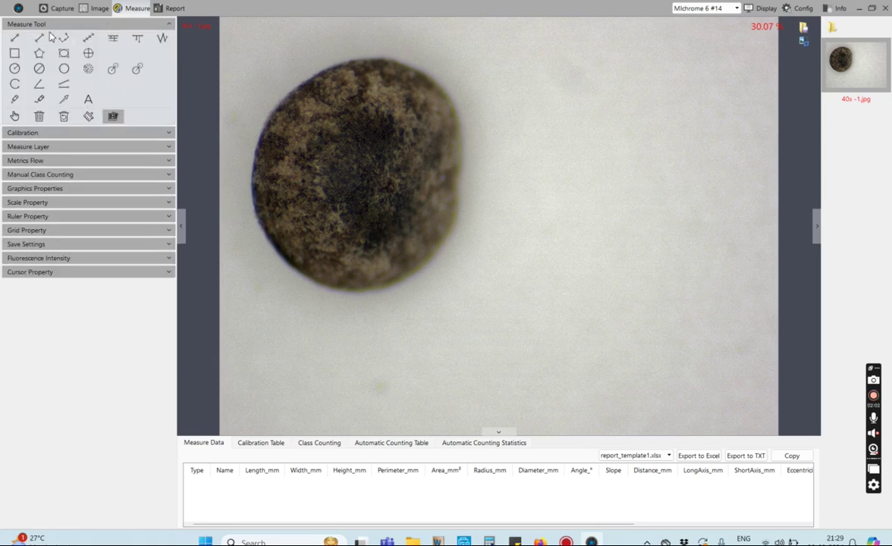
{"action": "left_click", "coordinate": [14, 38]}
{"action": "left_click", "coordinate": [254, 187]}
{"action": "left_click", "coordinate": [413, 148]}
{"action": "left_click", "coordinate": [455, 129]}
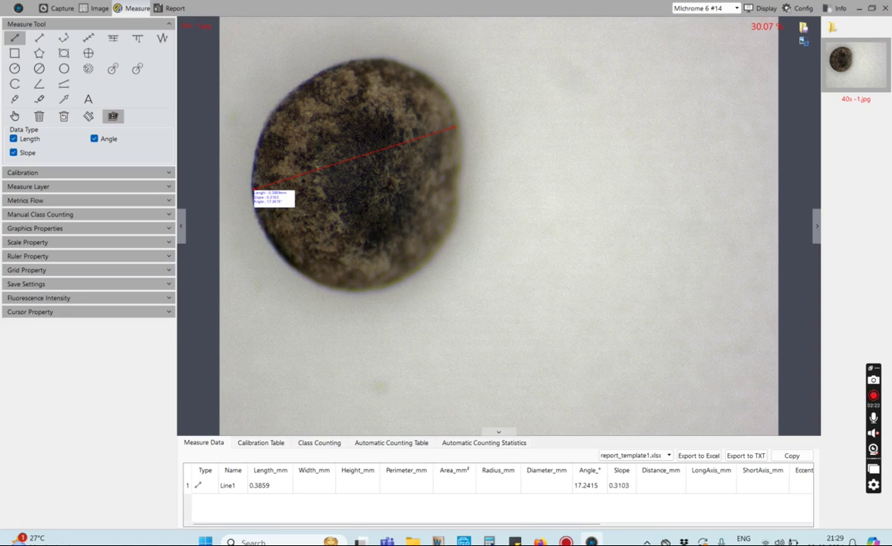
{"action": "left_click", "coordinate": [805, 28]}
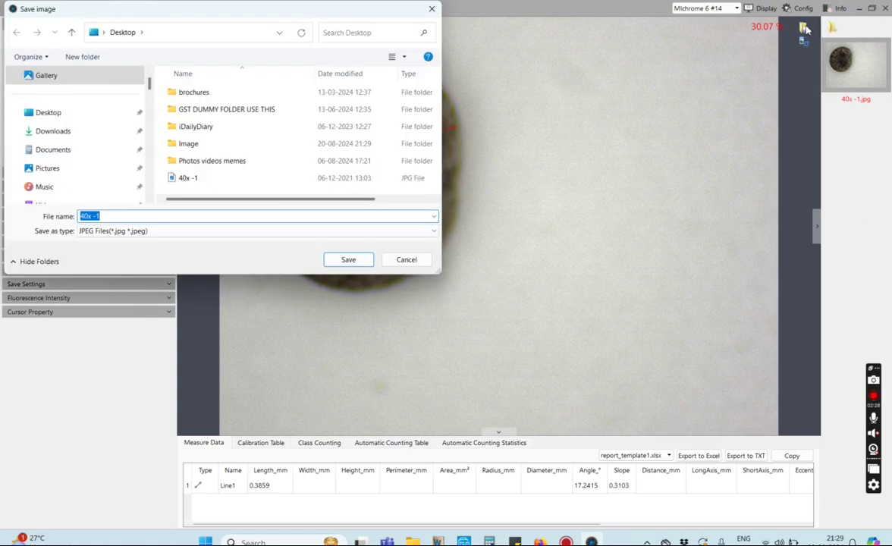
- Save the measured image as '40x -1 edited.jpg' and minimise Mosaic
{"action": "left_click", "coordinate": [125, 216]}
{"action": "type", "text": "edite"}
{"action": "left_click", "coordinate": [367, 260]}
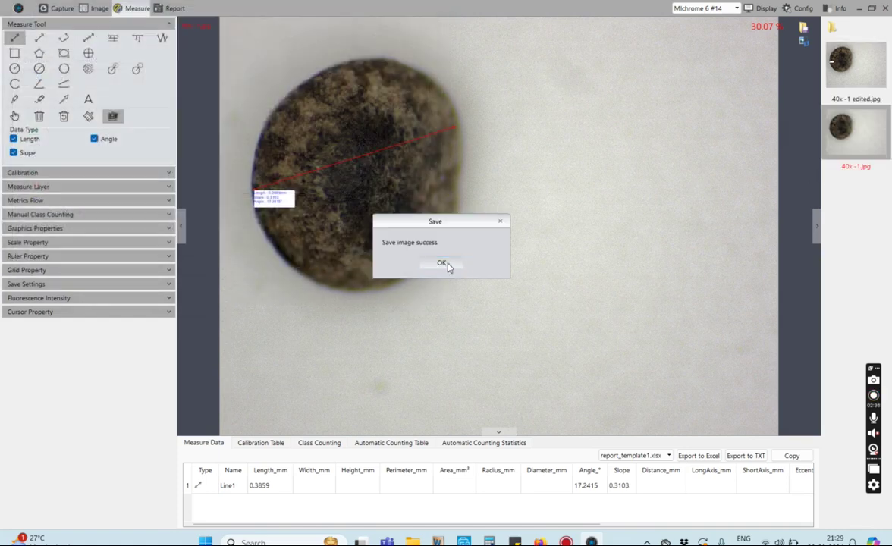
{"action": "left_click", "coordinate": [442, 264]}
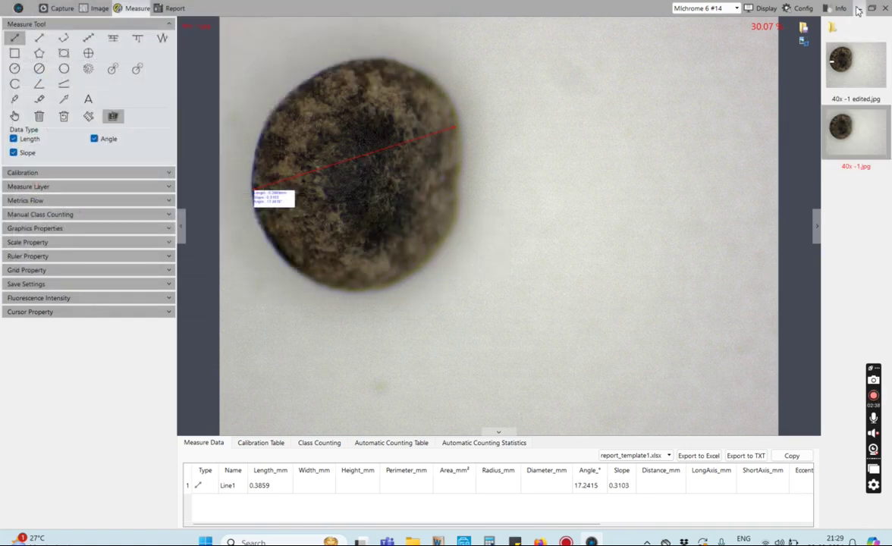
{"action": "left_click", "coordinate": [858, 9]}
- Open '40x -1 edited' from the desktop in Photos, minimise it, and acknowledge the RAM warning
{"action": "double_click", "coordinate": [107, 202]}
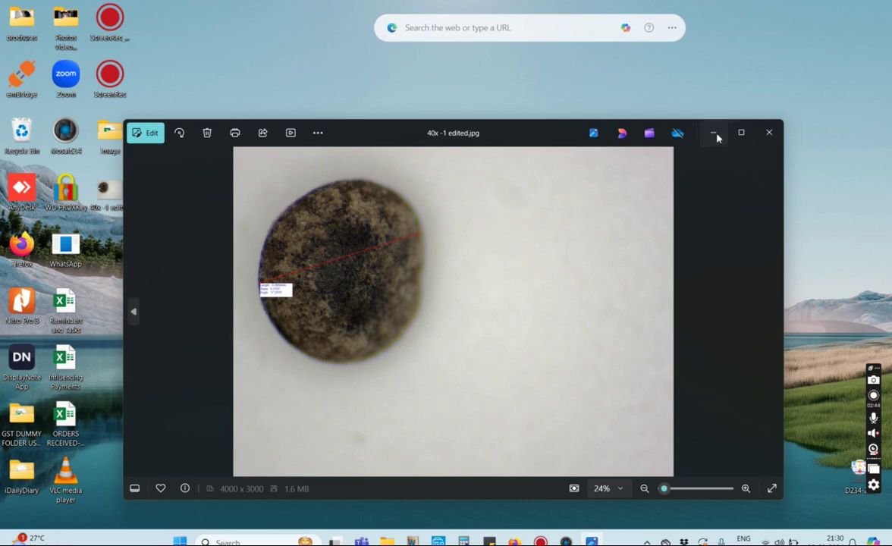
{"action": "left_click", "coordinate": [715, 134]}
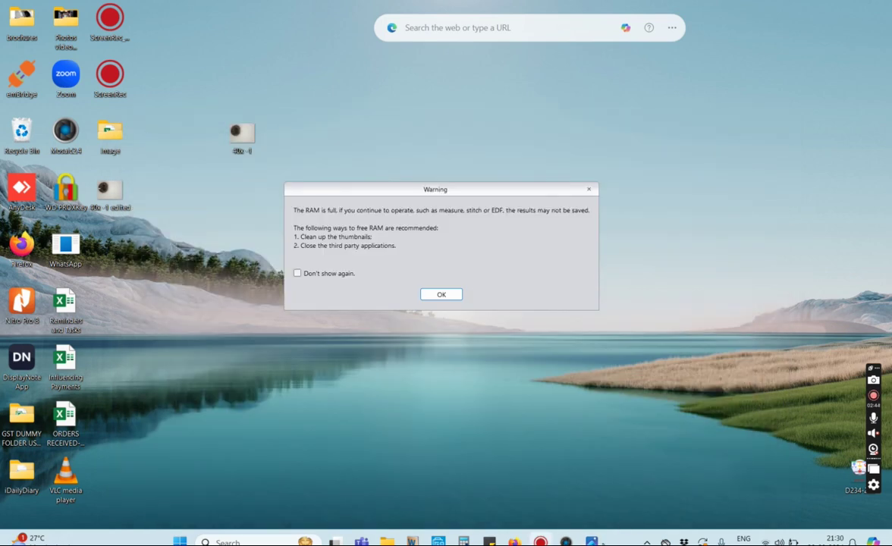
{"action": "left_click", "coordinate": [428, 300]}
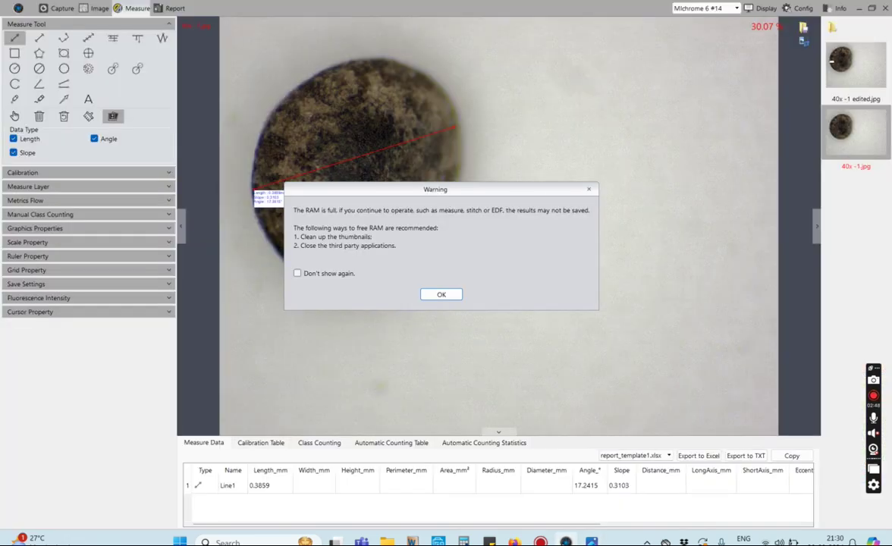
- Clear the RAM-full warning and show Line1's Graphics Properties (width 4, red, Arial 16)
{"action": "key", "text": "Return"}
{"action": "left_click", "coordinate": [440, 294]}
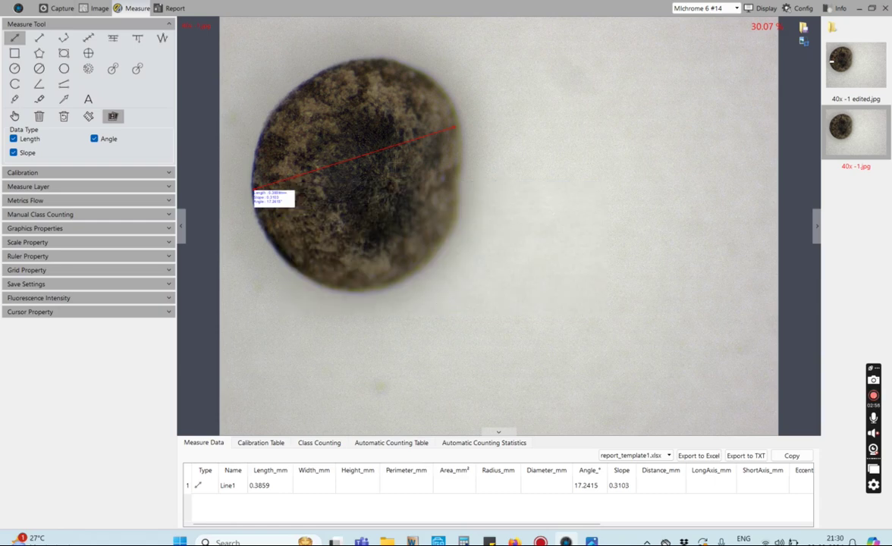
{"action": "left_click", "coordinate": [74, 230]}
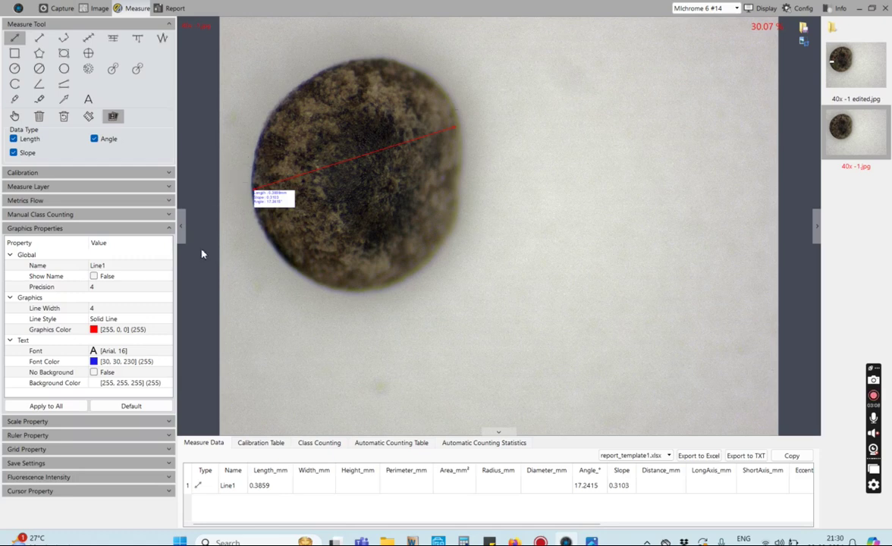
- Set Line Width to 10 and the label font to Arial size 72
{"action": "left_click", "coordinate": [108, 309]}
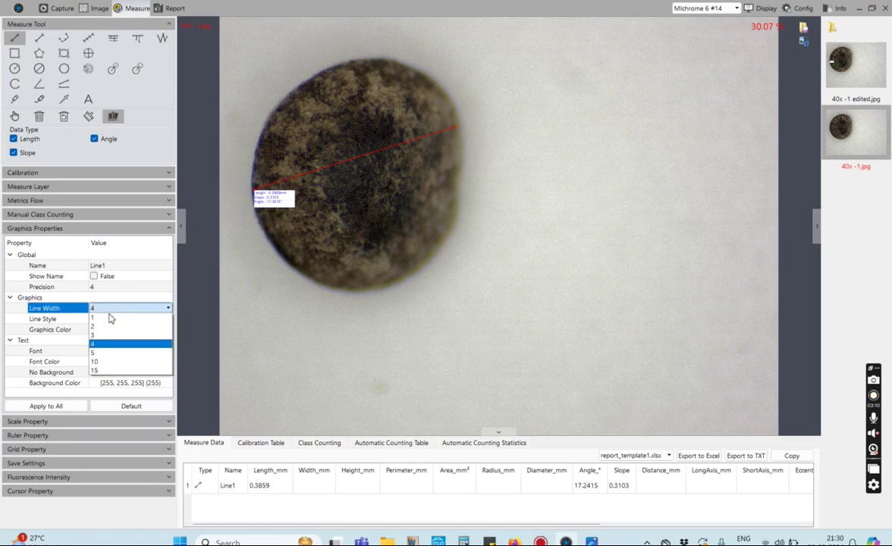
{"action": "left_click", "coordinate": [112, 363]}
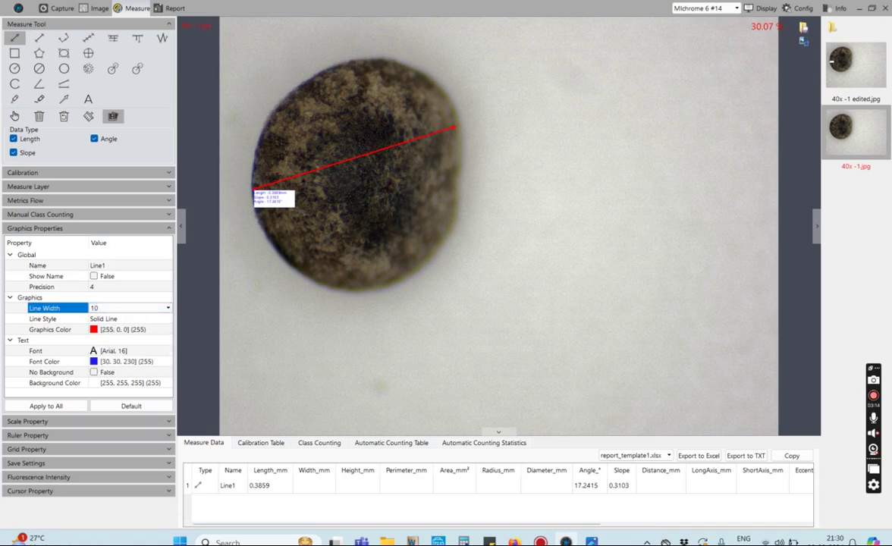
{"action": "left_click", "coordinate": [104, 351]}
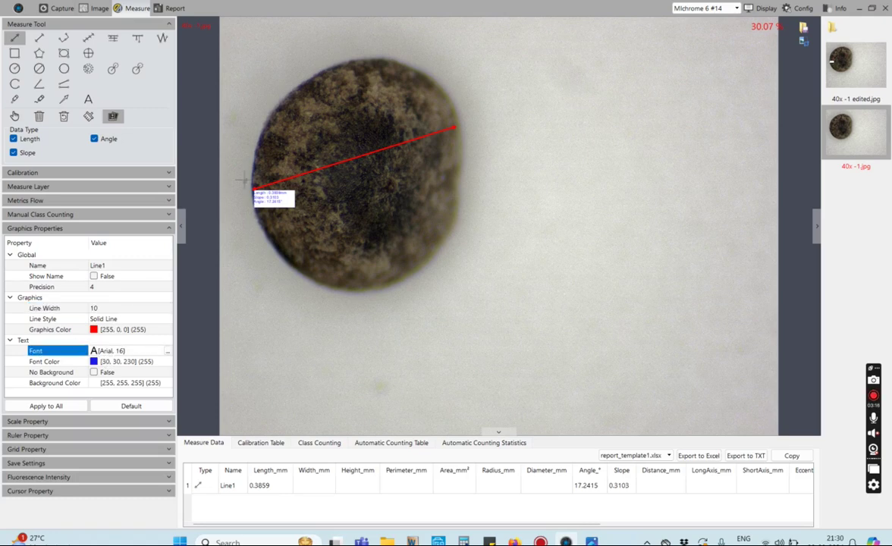
{"action": "left_click", "coordinate": [167, 351]}
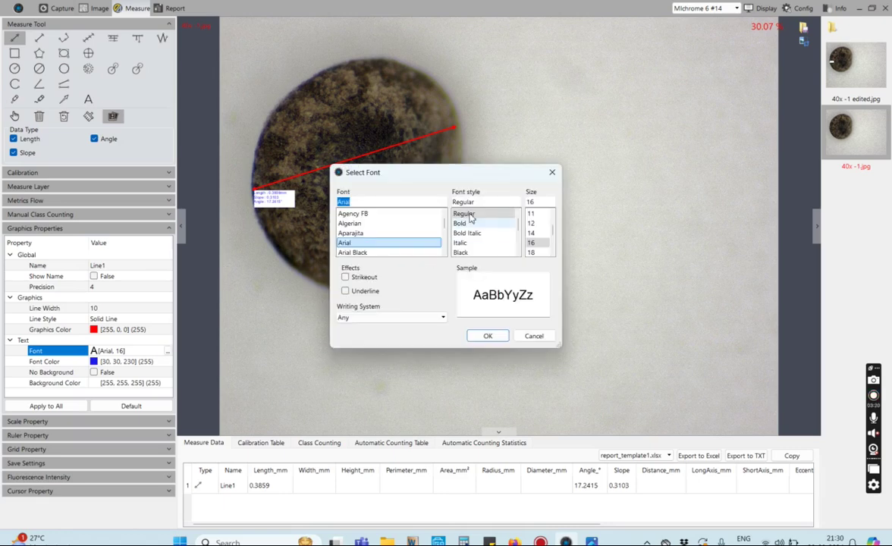
{"action": "scroll", "coordinate": [538, 243], "scroll_direction": "down", "scroll_amount": 3}
{"action": "left_click", "coordinate": [537, 243]}
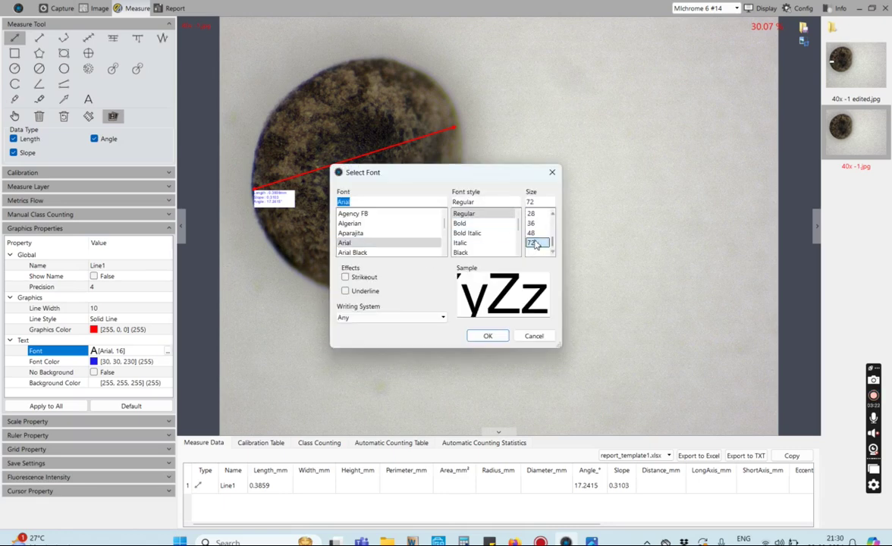
{"action": "left_click", "coordinate": [499, 340]}
- Draw two test lines, Line2 and Line3, and drag their labels apart
{"action": "mouse_move", "coordinate": [324, 225]}
{"action": "left_mouse_down"}
{"action": "mouse_move", "coordinate": [235, 212]}
{"action": "mouse_move", "coordinate": [308, 347]}
{"action": "mouse_move", "coordinate": [280, 339]}
{"action": "left_mouse_up"}
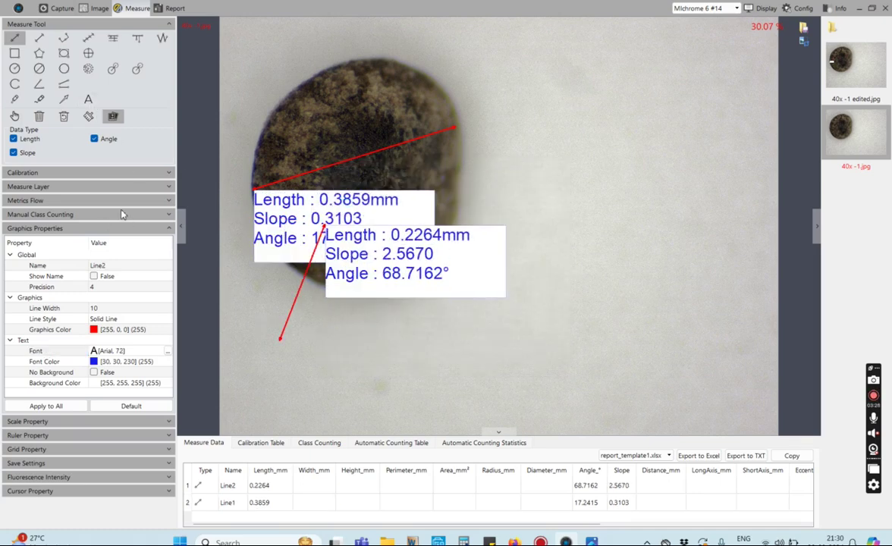
{"action": "left_click_drag", "start_coordinate": [406, 242], "coordinate": [562, 201]}
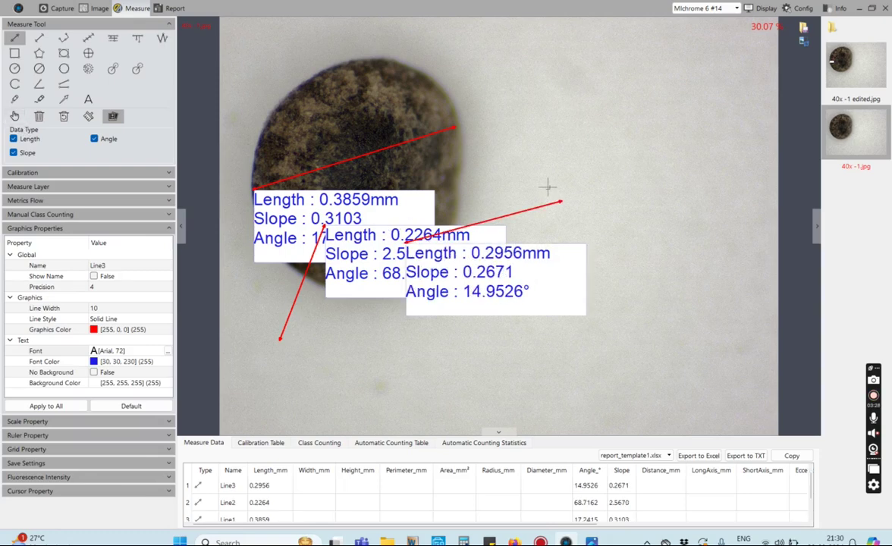
{"action": "left_click", "coordinate": [14, 116]}
{"action": "left_click_drag", "start_coordinate": [447, 256], "coordinate": [664, 139]}
{"action": "left_click_drag", "start_coordinate": [407, 271], "coordinate": [554, 349]}
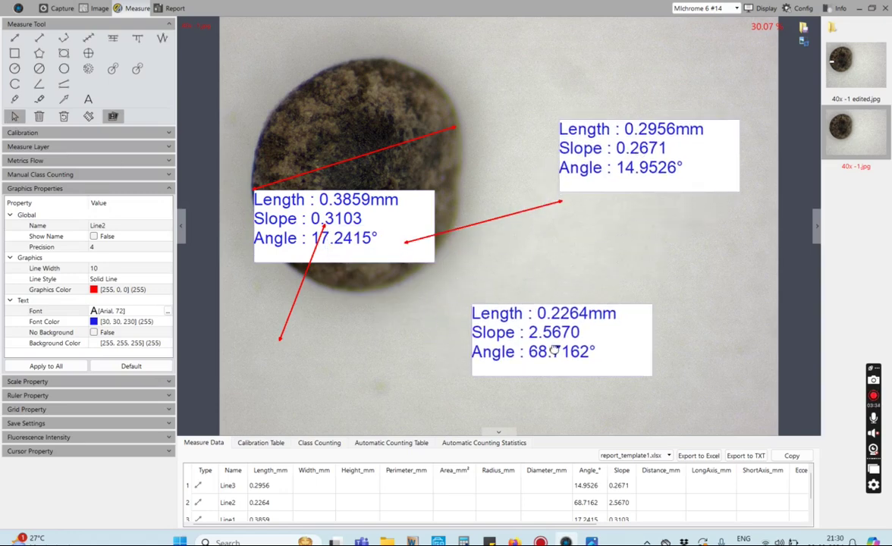
- Delete Line3 and Line2, then collapse Graphics Properties
{"action": "left_click", "coordinate": [39, 117]}
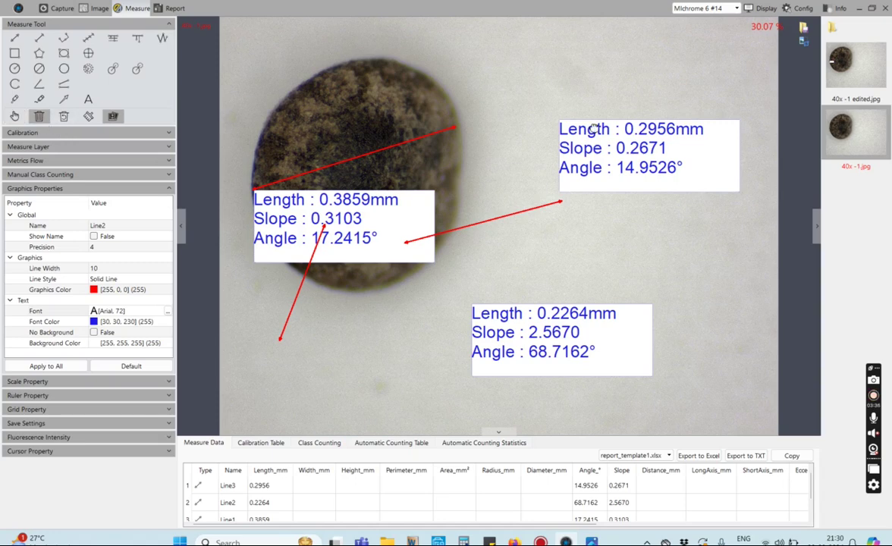
{"action": "left_click", "coordinate": [596, 138]}
{"action": "left_click", "coordinate": [566, 319]}
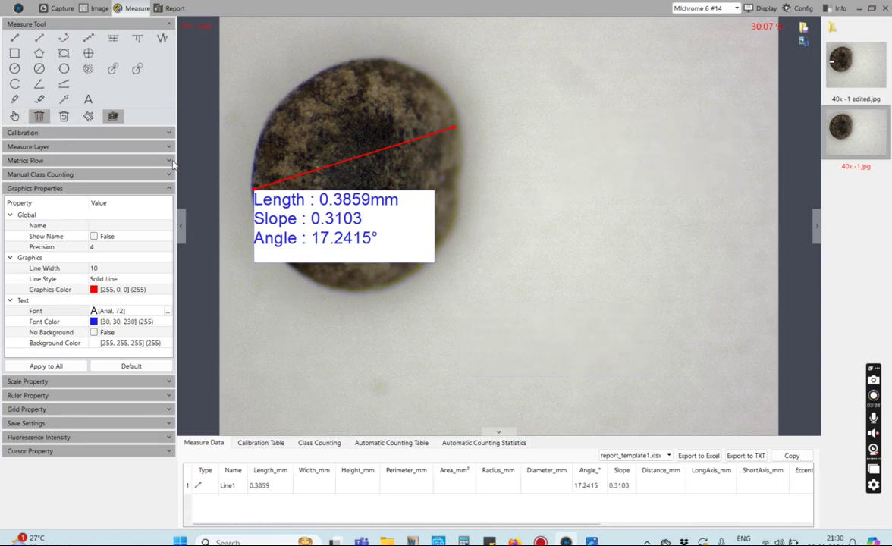
{"action": "left_click", "coordinate": [89, 189]}
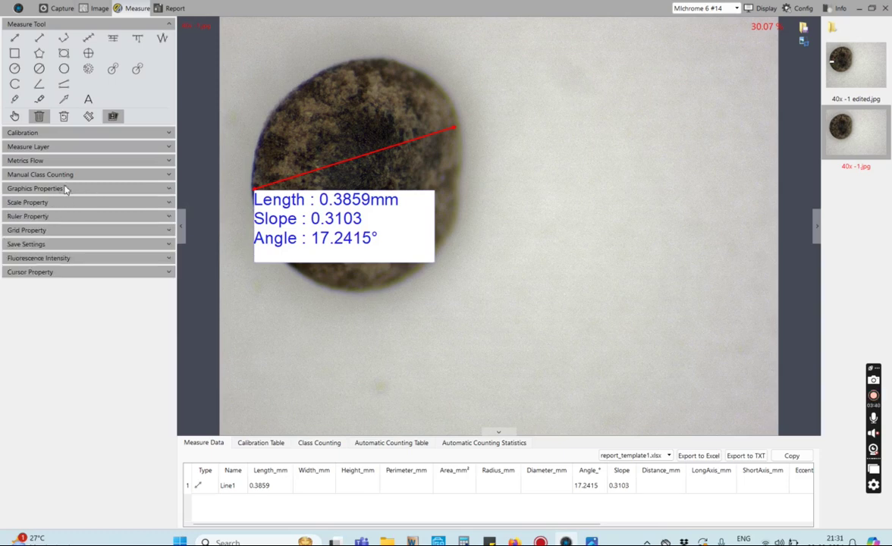
- Expand Ruler Property and toggle the Show Ruler overlay, leaving the ruler switched off
{"action": "left_click", "coordinate": [83, 203]}
{"action": "left_click", "coordinate": [84, 203]}
{"action": "left_click", "coordinate": [61, 217]}
{"action": "left_click", "coordinate": [62, 217]}
{"action": "left_click", "coordinate": [62, 217]}
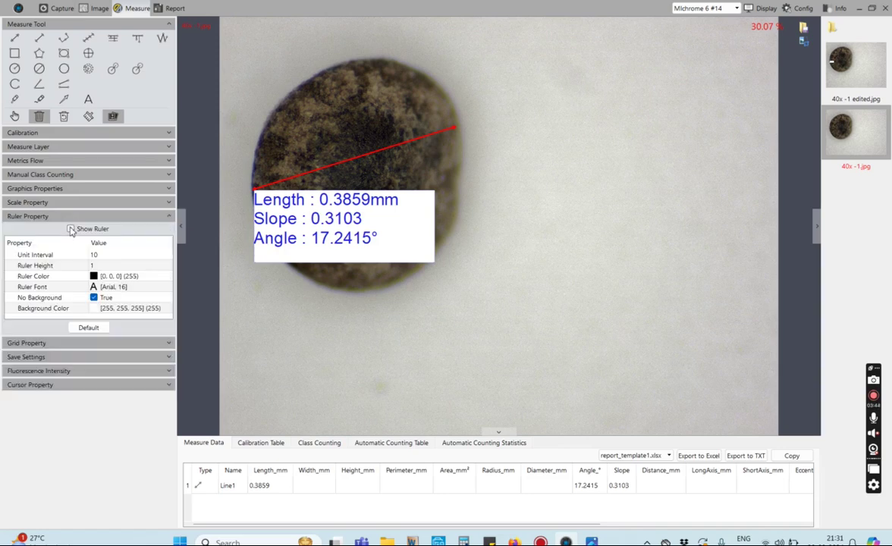
{"action": "left_click", "coordinate": [71, 229]}
{"action": "left_click", "coordinate": [70, 229]}
{"action": "left_click", "coordinate": [71, 229]}
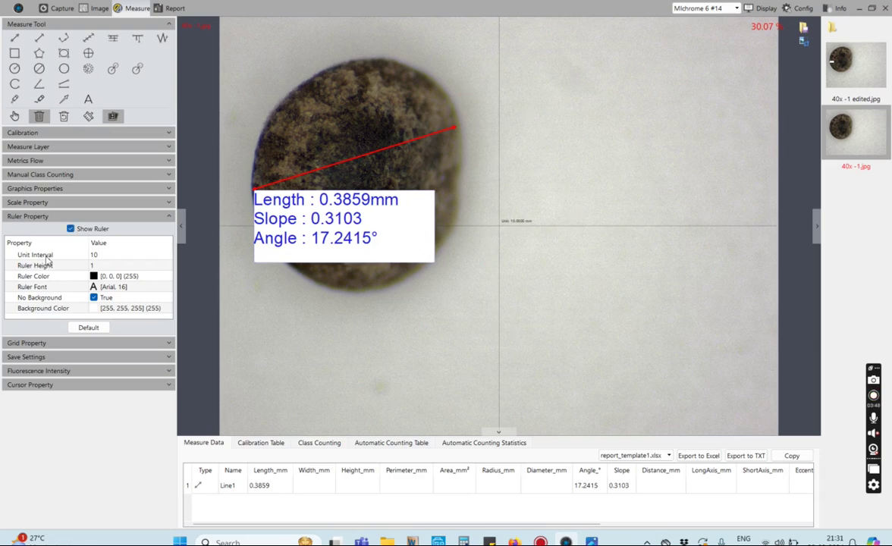
{"action": "left_click", "coordinate": [71, 229]}
- Enable Show Scale so a 0.0000 mm scale label appears at the image's top-left
{"action": "left_click", "coordinate": [64, 202]}
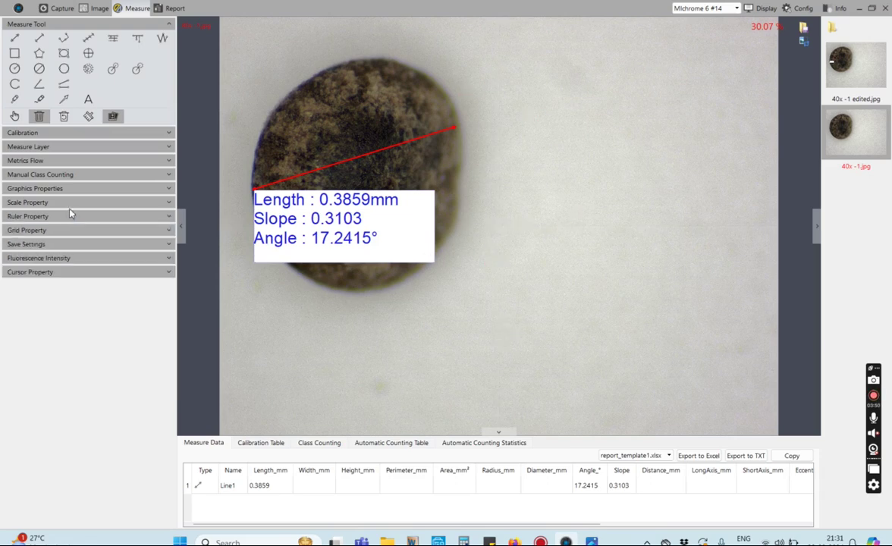
{"action": "left_click", "coordinate": [71, 215]}
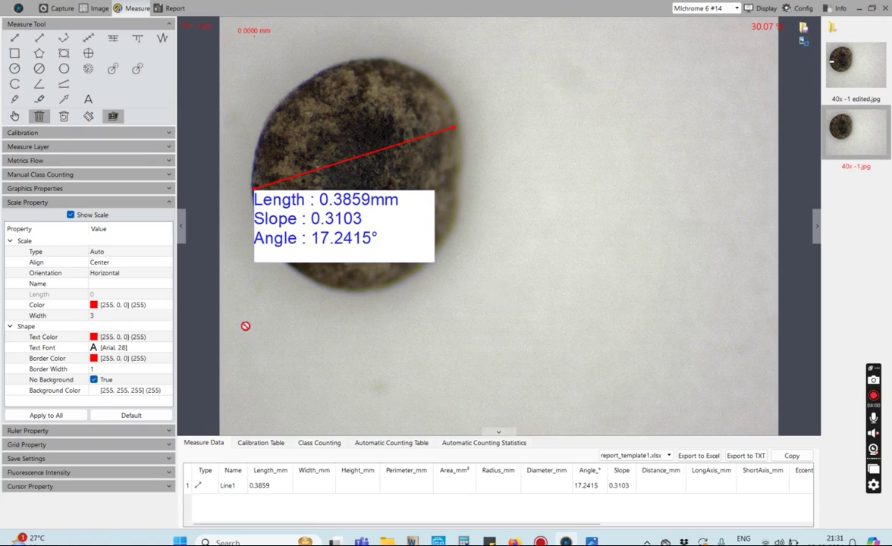
{"action": "left_click", "coordinate": [107, 204]}
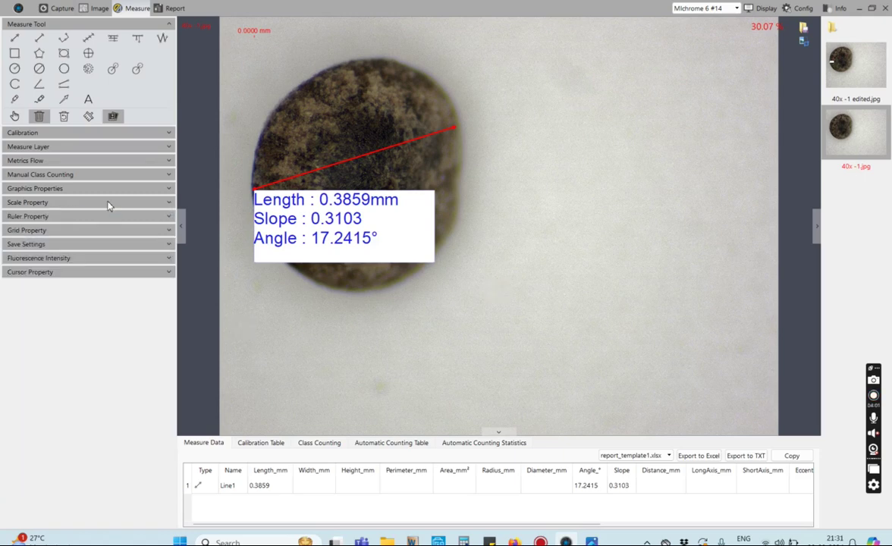
{"action": "left_click", "coordinate": [54, 244]}
{"action": "left_click", "coordinate": [55, 244]}
{"action": "left_click", "coordinate": [765, 9]}
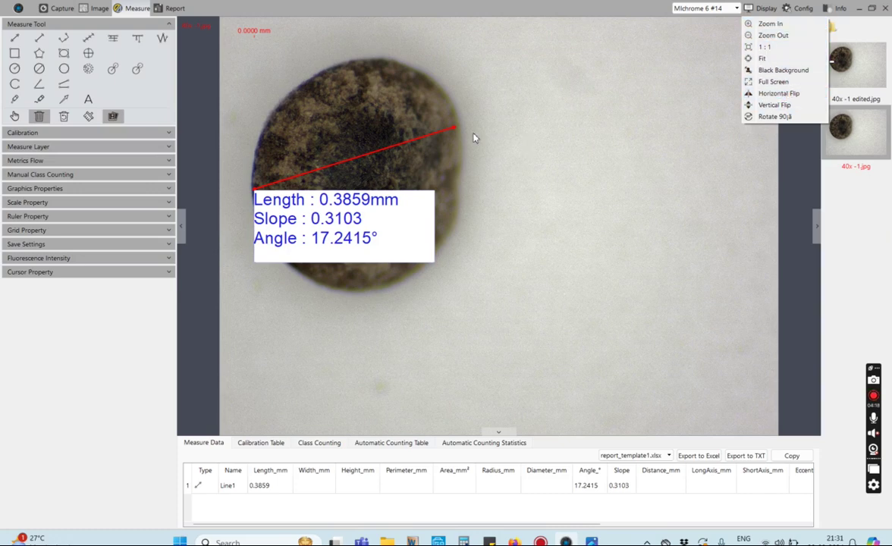
{"action": "left_click", "coordinate": [802, 8]}
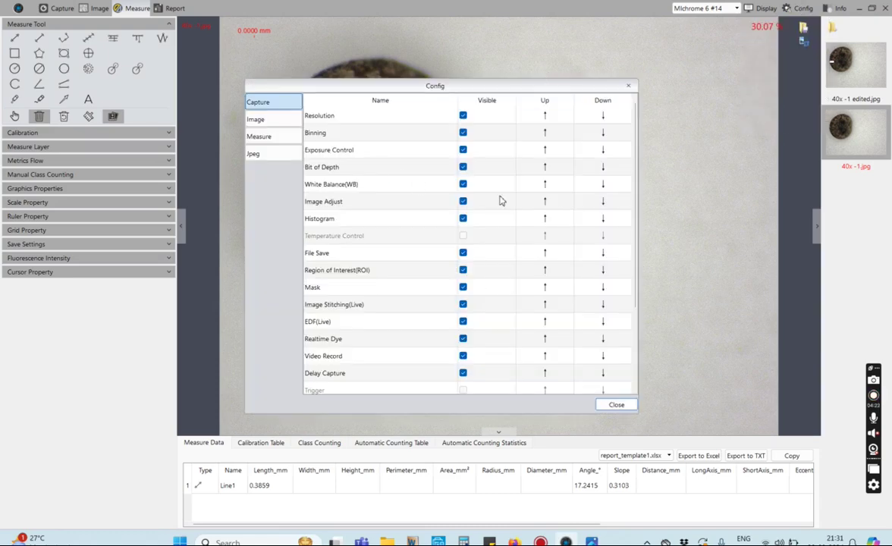
{"action": "left_click", "coordinate": [628, 86]}
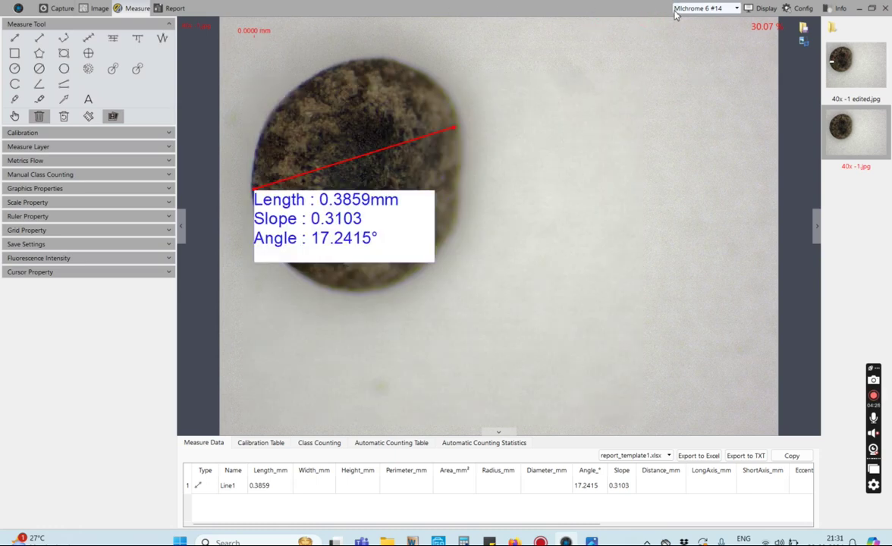
{"action": "left_click", "coordinate": [736, 9]}
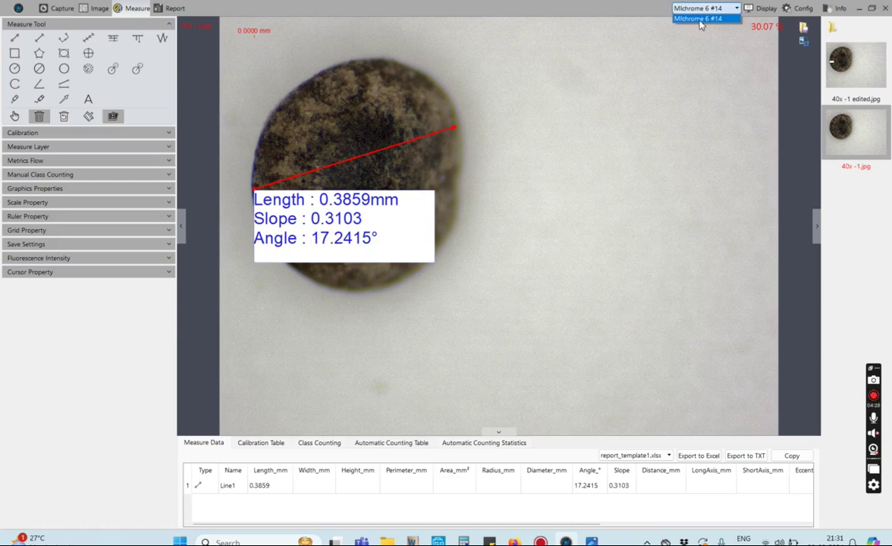
{"action": "left_click", "coordinate": [682, 20]}
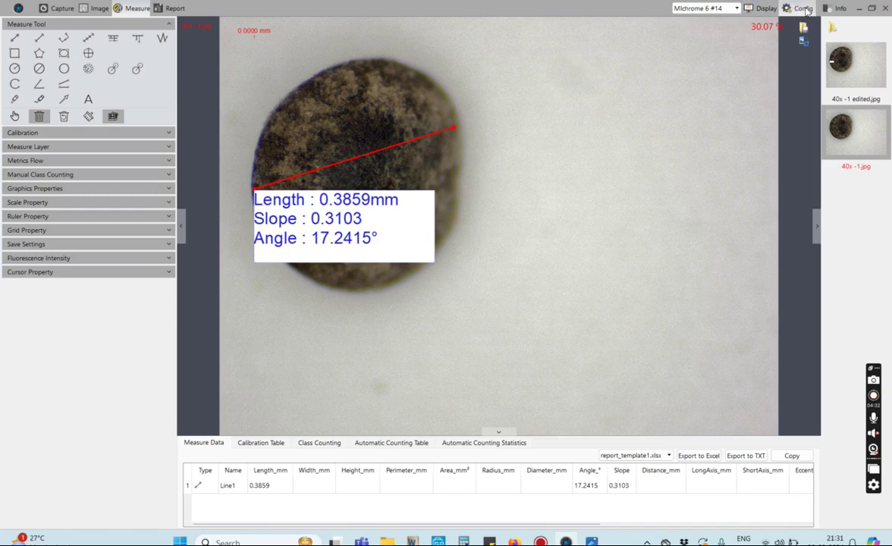
{"action": "left_click", "coordinate": [835, 8]}
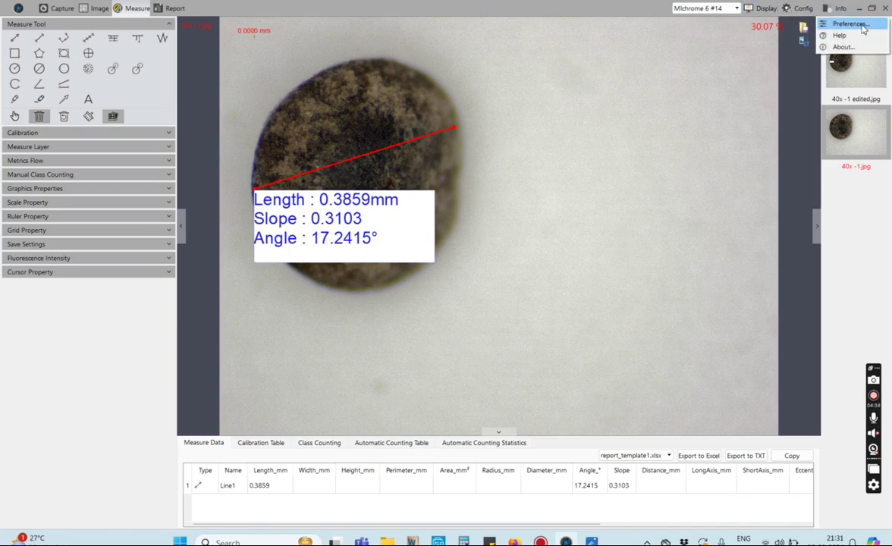
{"action": "left_click", "coordinate": [843, 47]}
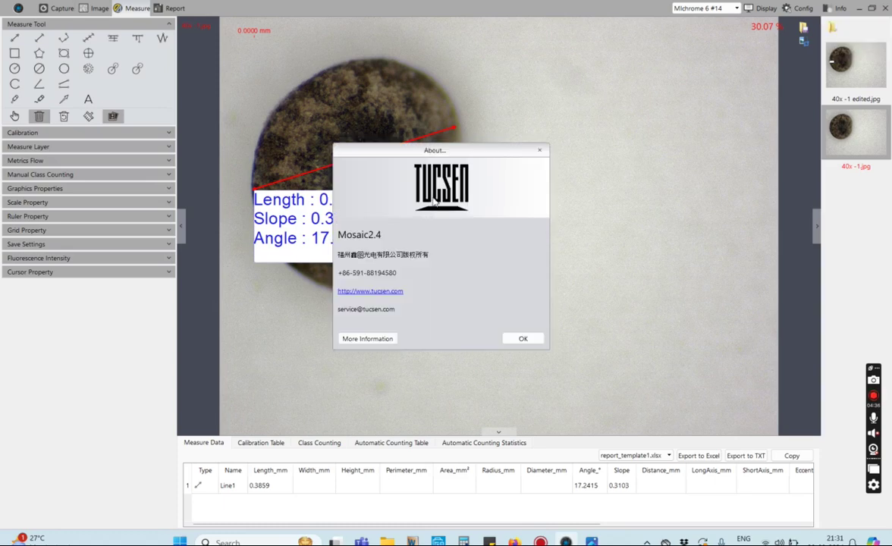
{"action": "left_click", "coordinate": [523, 338]}
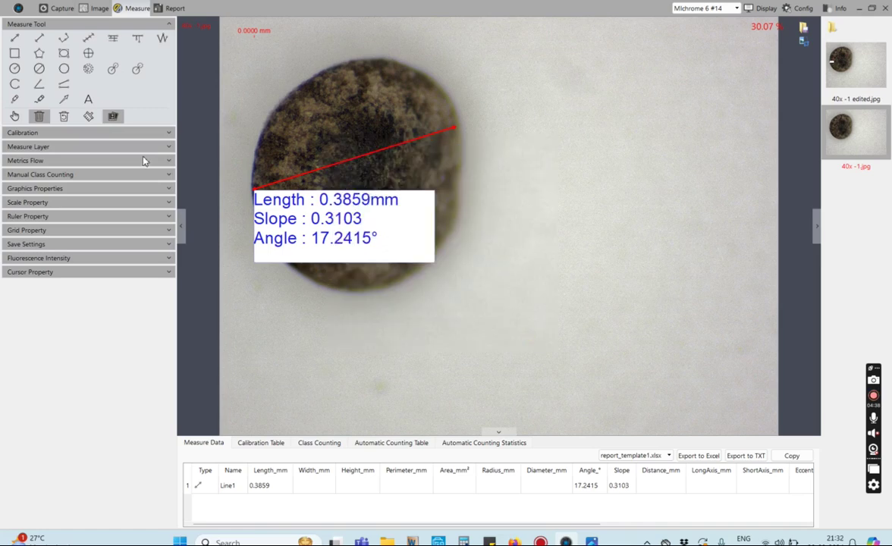
- Switch to the Report workspace, showing report_template1.xlsx and the Report_1Image form for 40x -1.jpg
{"action": "left_click", "coordinate": [181, 9]}
{"action": "left_click", "coordinate": [151, 28]}
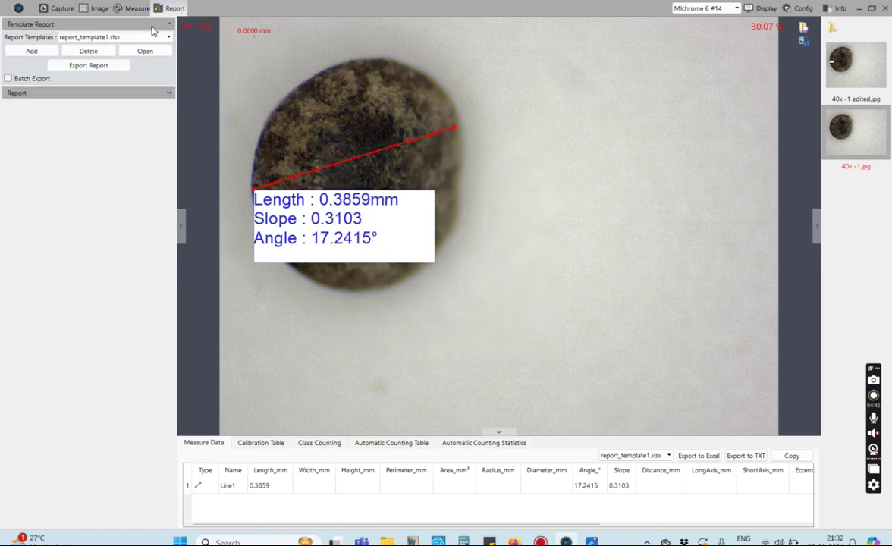
{"action": "left_click", "coordinate": [131, 93]}
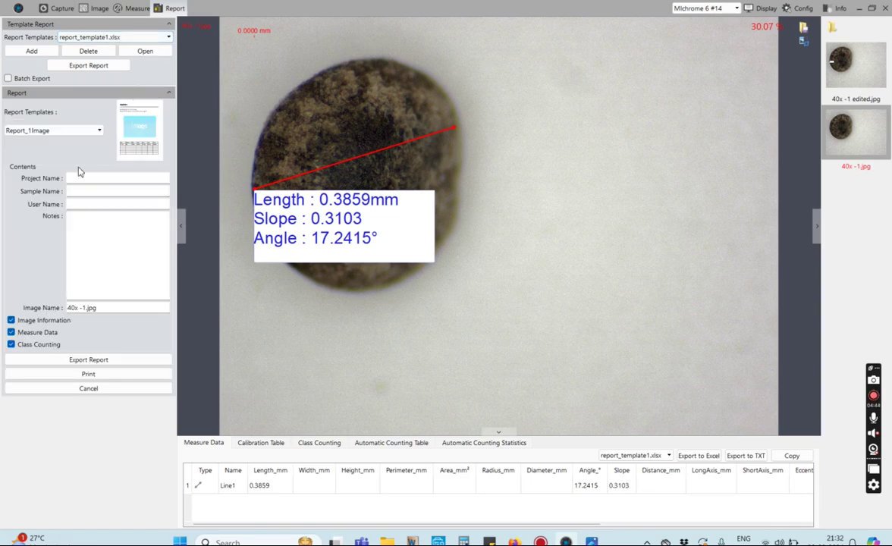